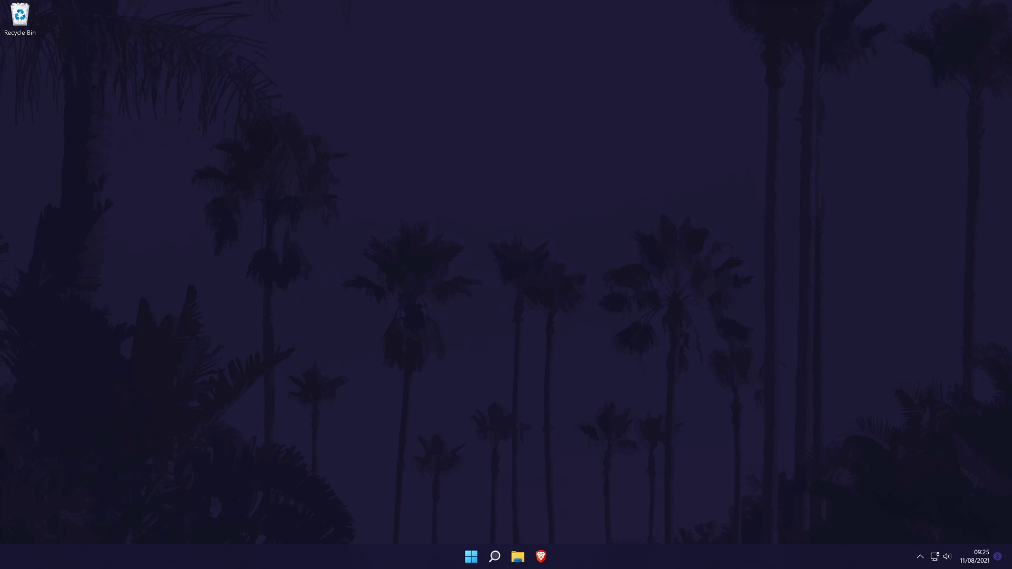
# Open Windows Settings and go to the Startup apps page under Apps
pyautogui.click(498, 557)
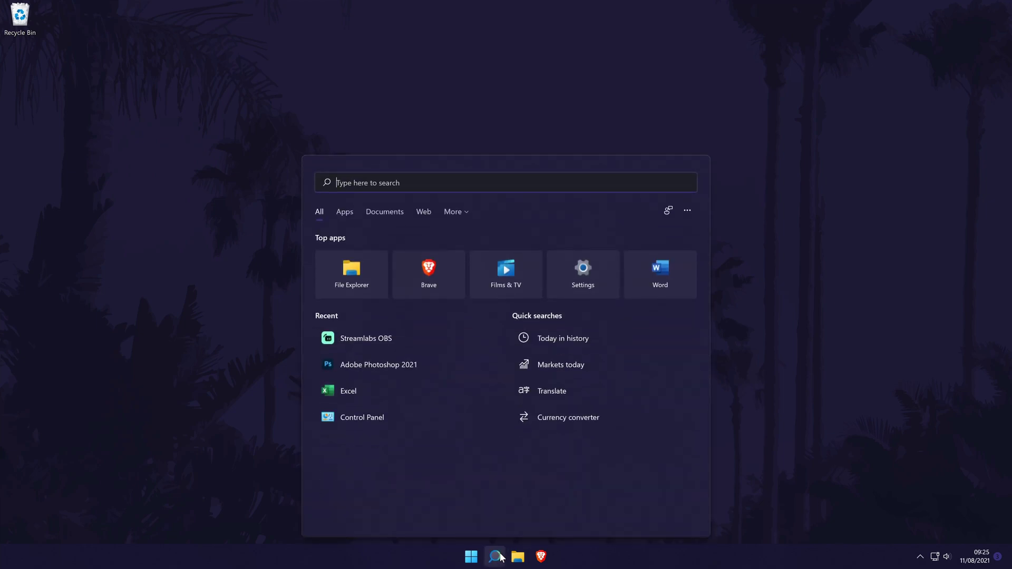
pyautogui.write('settings')
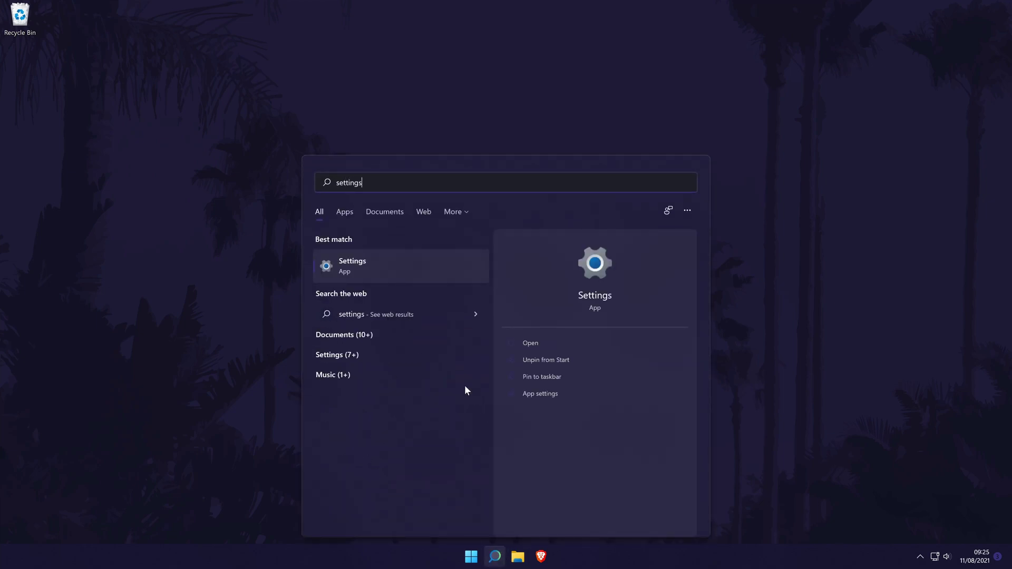
pyautogui.click(397, 263)
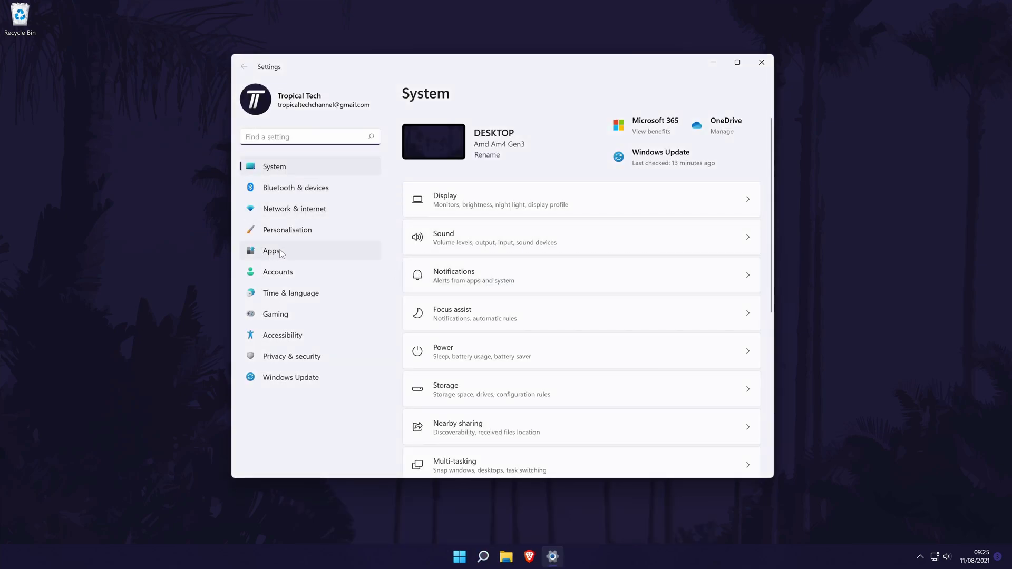
pyautogui.click(333, 252)
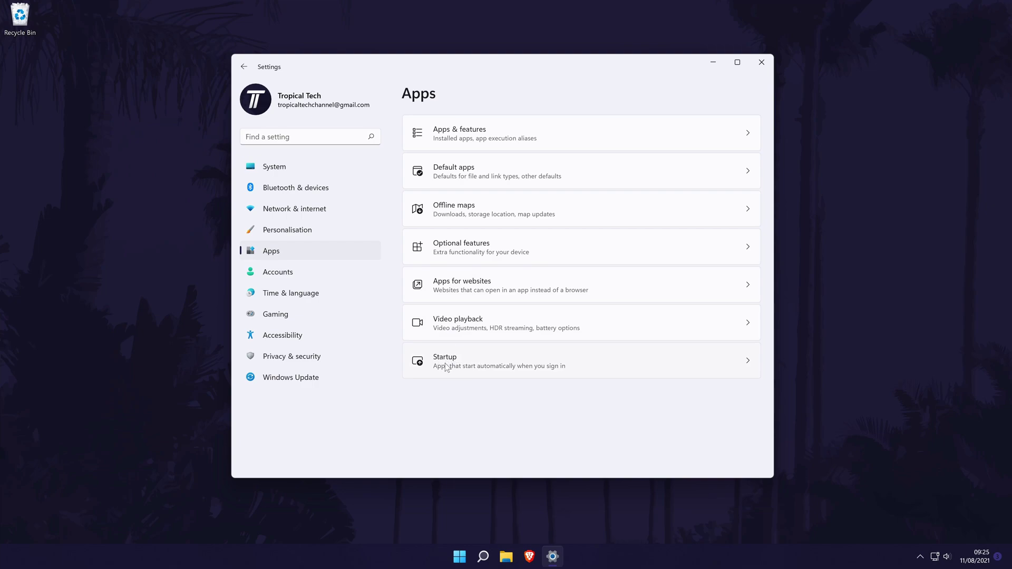
pyautogui.click(594, 368)
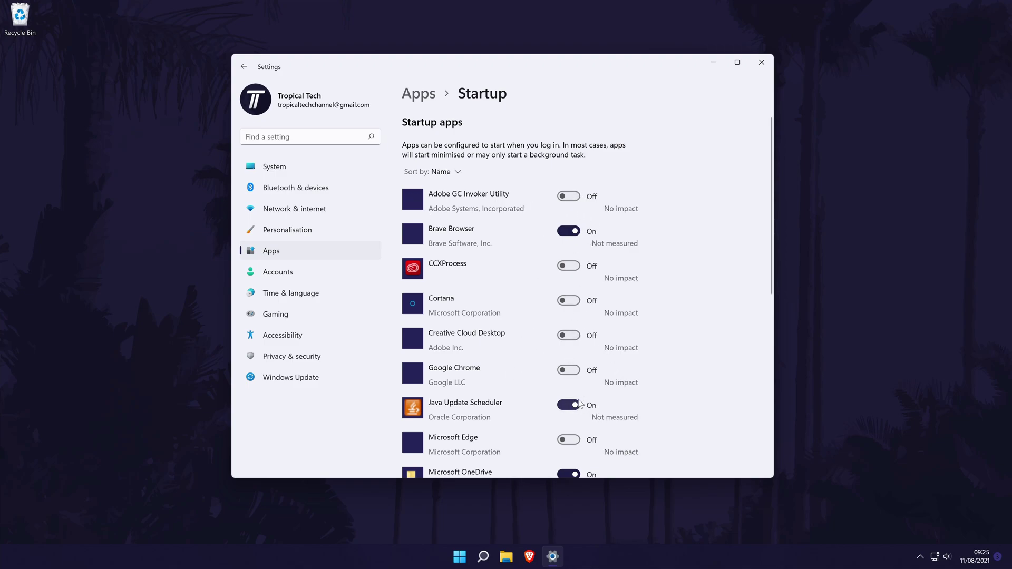
# Turn off Java Update Scheduler at startup and sort the startup apps by Start-up impact
pyautogui.scroll(-2, 593, 351)
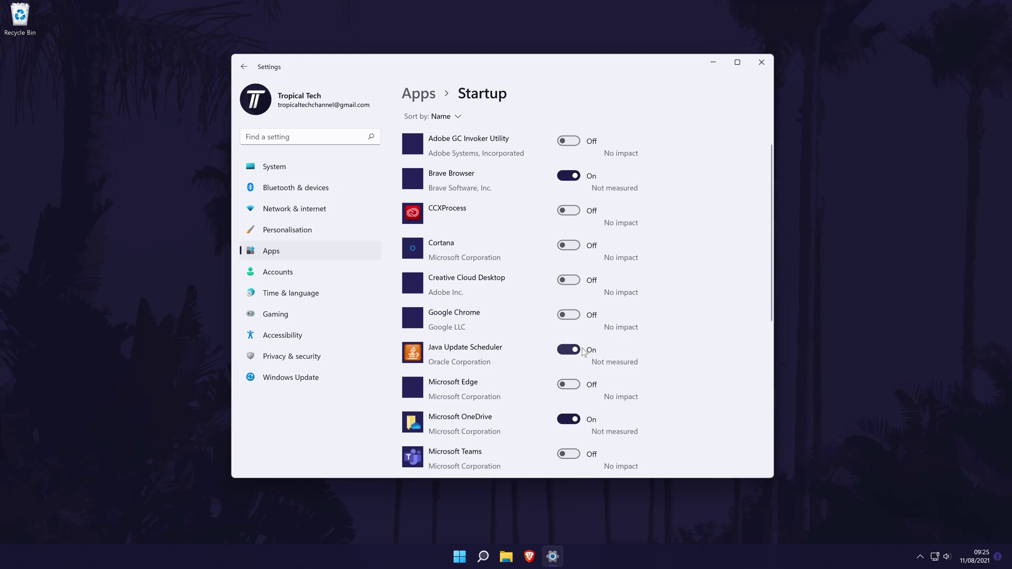
pyautogui.click(582, 349)
pyautogui.scroll(2, 617, 337)
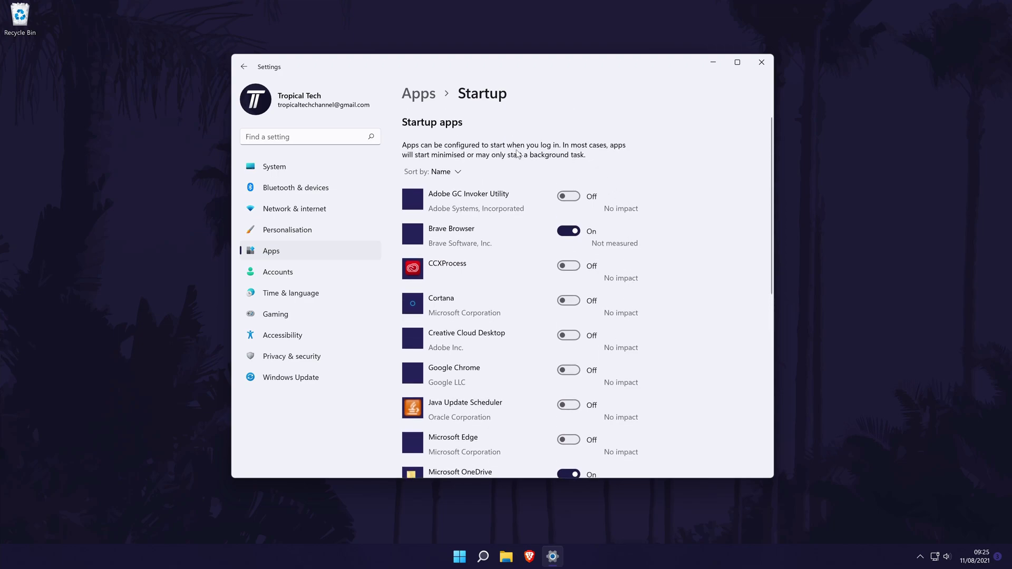
pyautogui.click(456, 172)
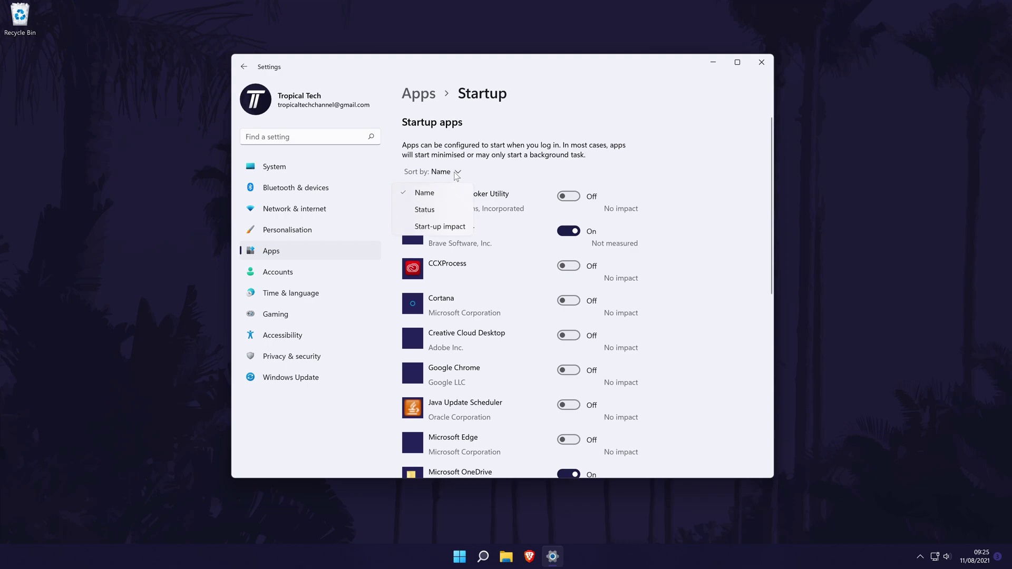
pyautogui.click(448, 227)
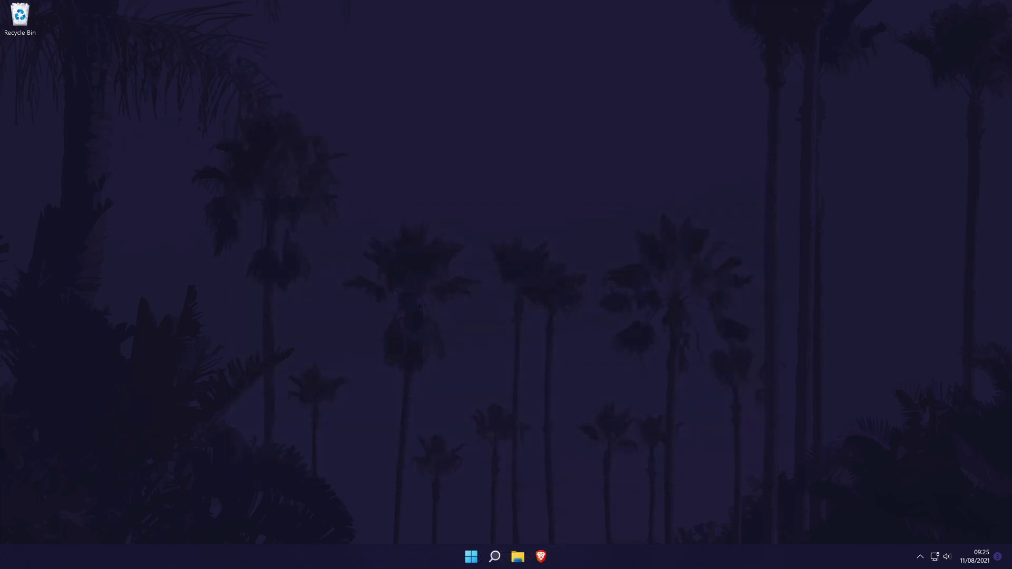
# Open Task Manager's list of startup programs and sort it by name
pyautogui.rightClick(469, 552)
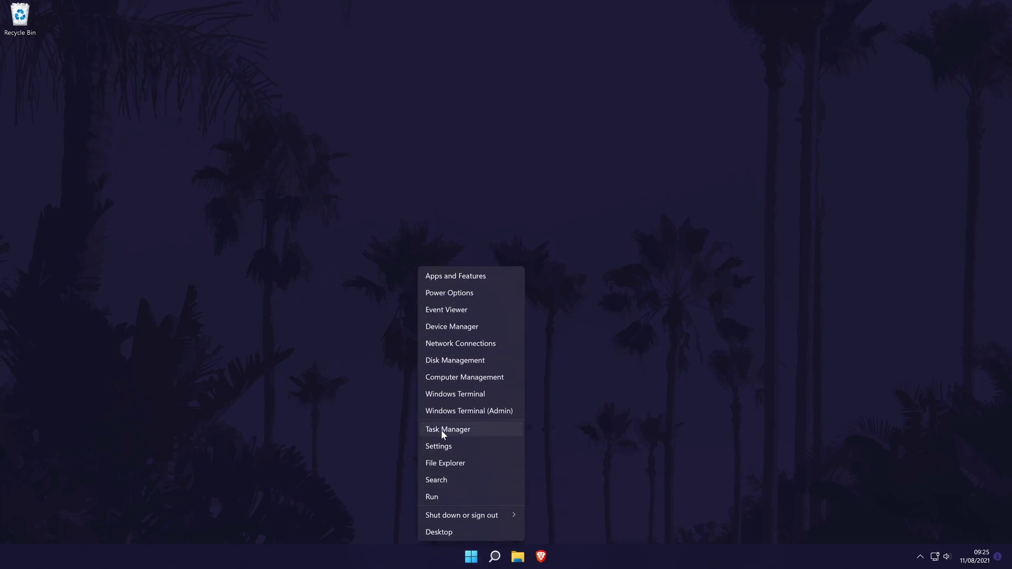
pyautogui.click(461, 430)
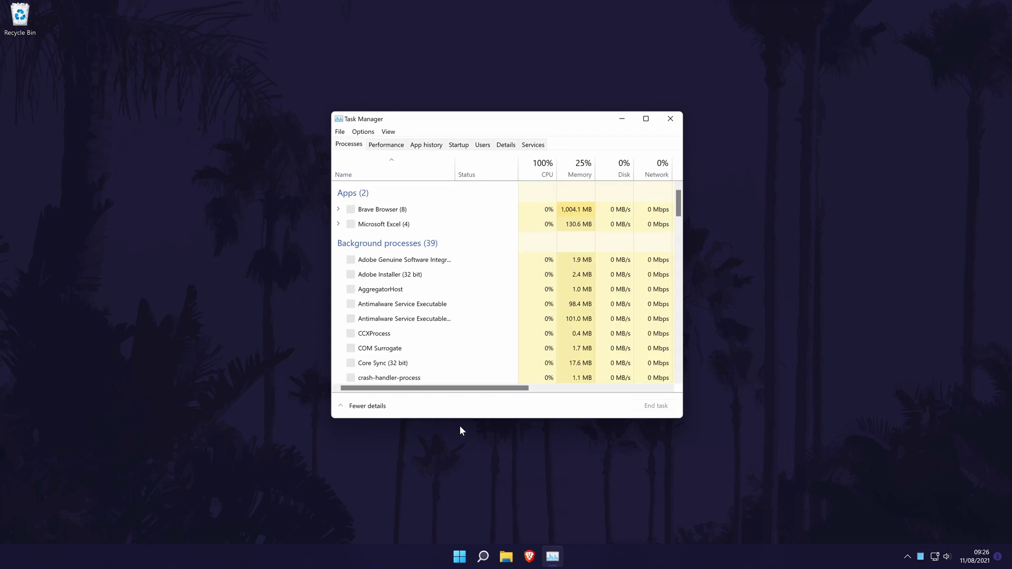
pyautogui.click(458, 145)
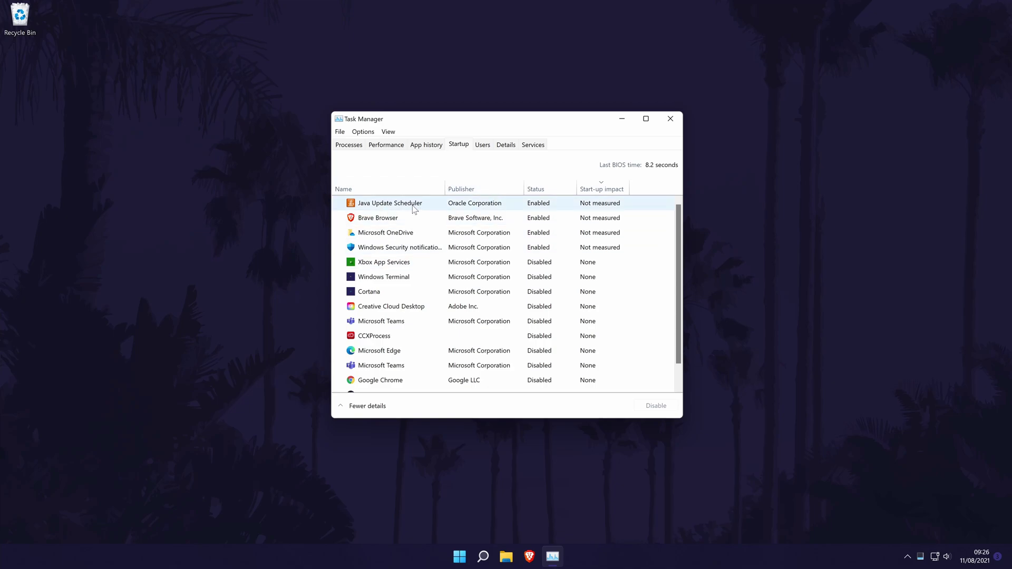
pyautogui.click(614, 186)
pyautogui.click(614, 187)
pyautogui.click(384, 188)
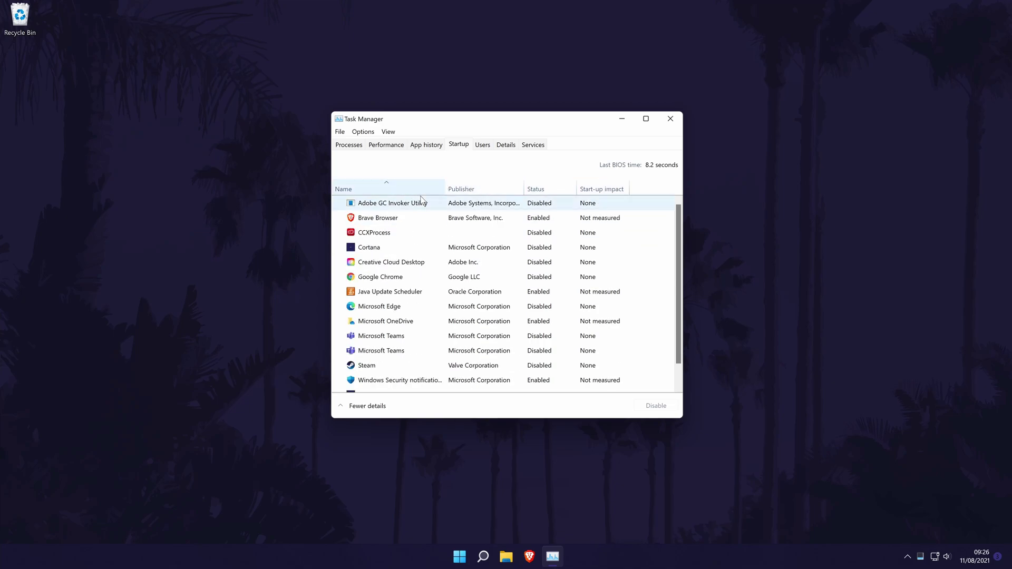
# Check the available actions for Java Update Scheduler and Creative Cloud Desktop, sorting the startup programs by Start-up impact
pyautogui.rightClick(416, 295)
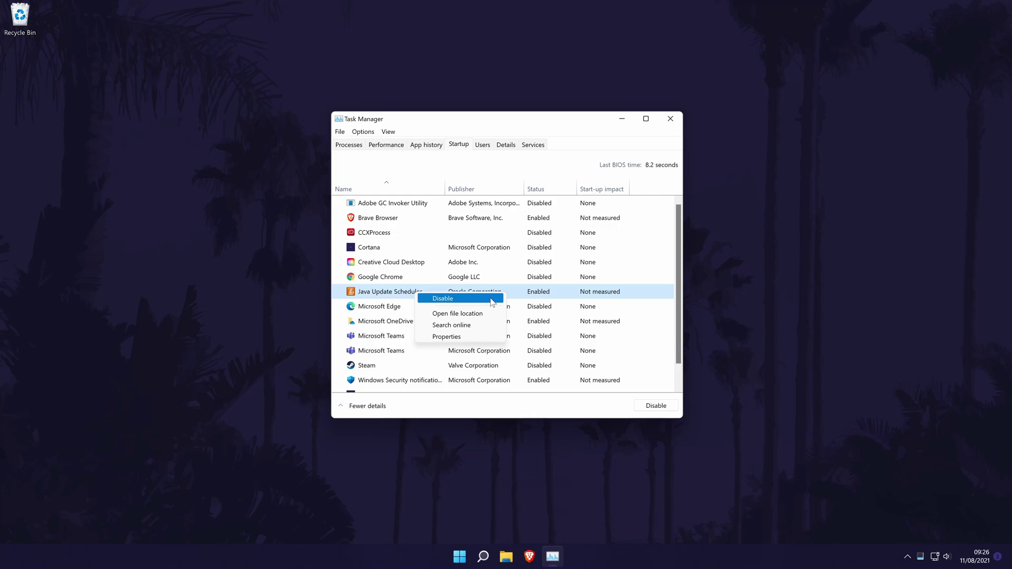
pyautogui.click(599, 202)
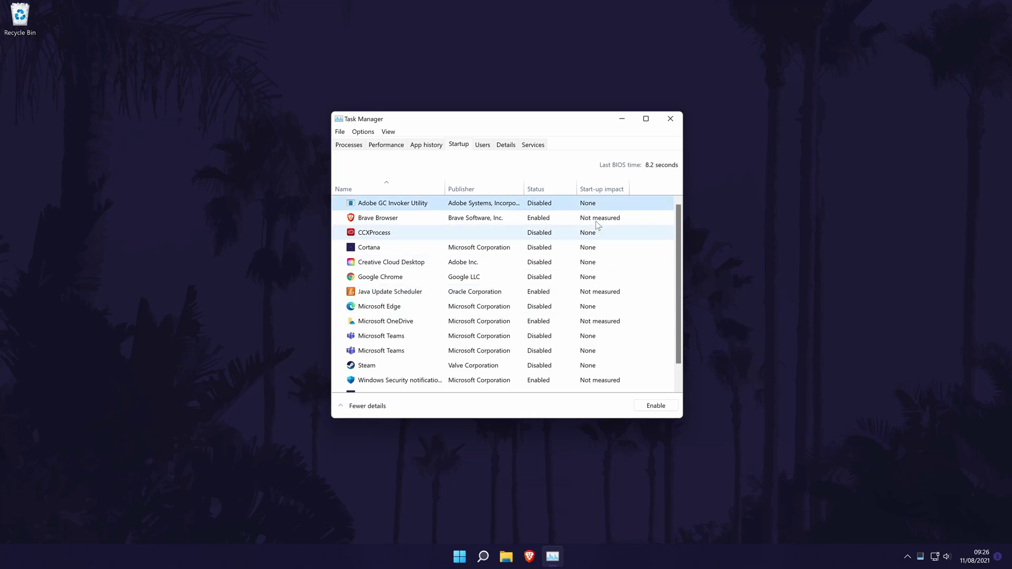
pyautogui.click(604, 189)
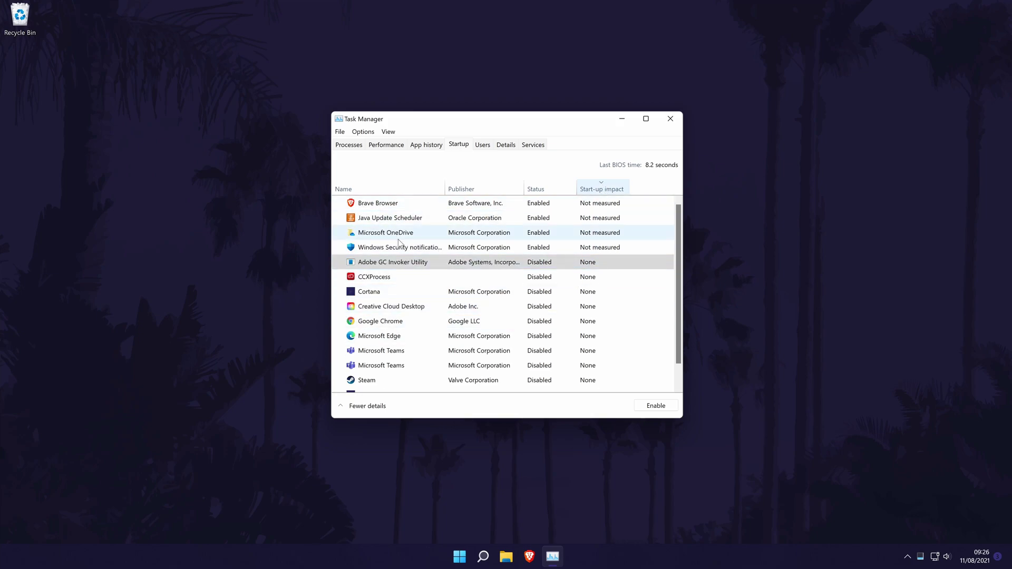
pyautogui.rightClick(401, 307)
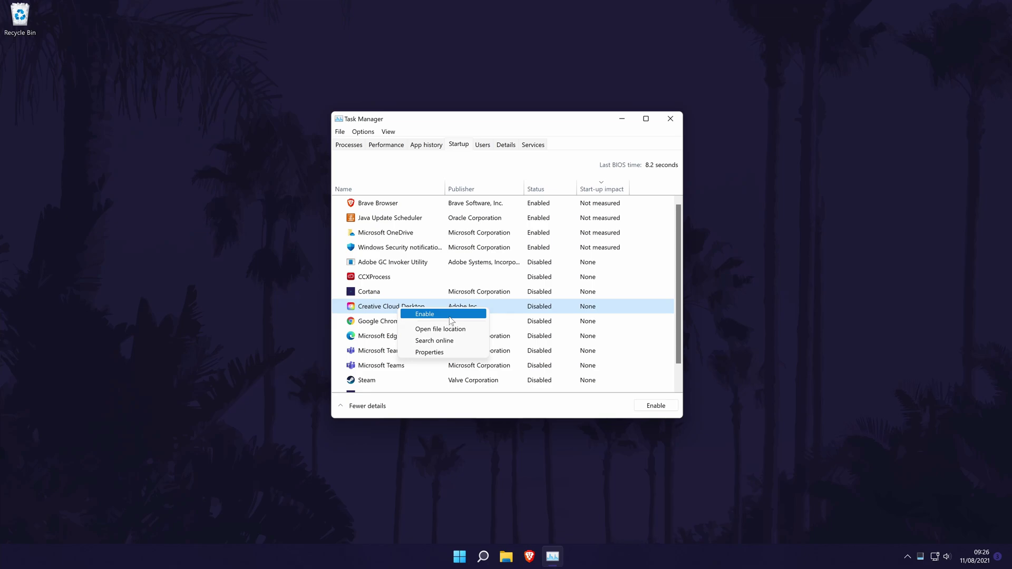
pyautogui.click(640, 275)
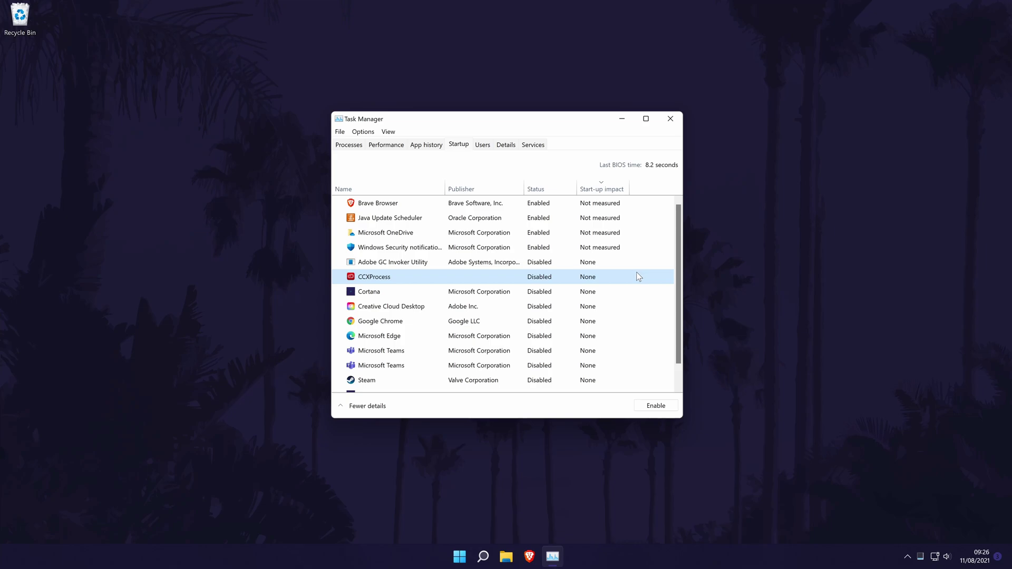
# Examine the CPU, memory, disk, network and GPU usage of the running apps and background processes
pyautogui.click(349, 145)
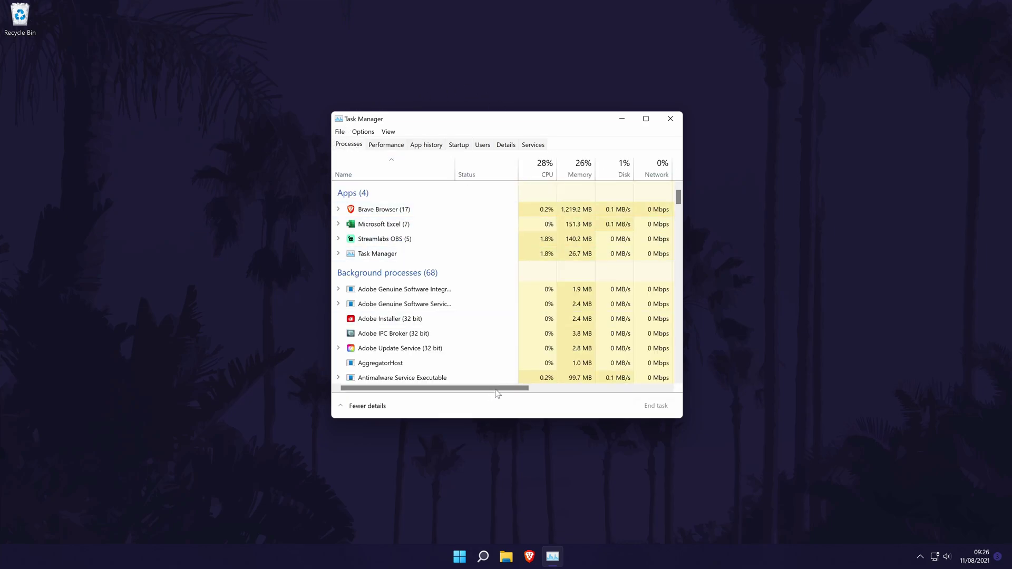
pyautogui.moveTo(501, 388); pyautogui.dragTo(558, 388)
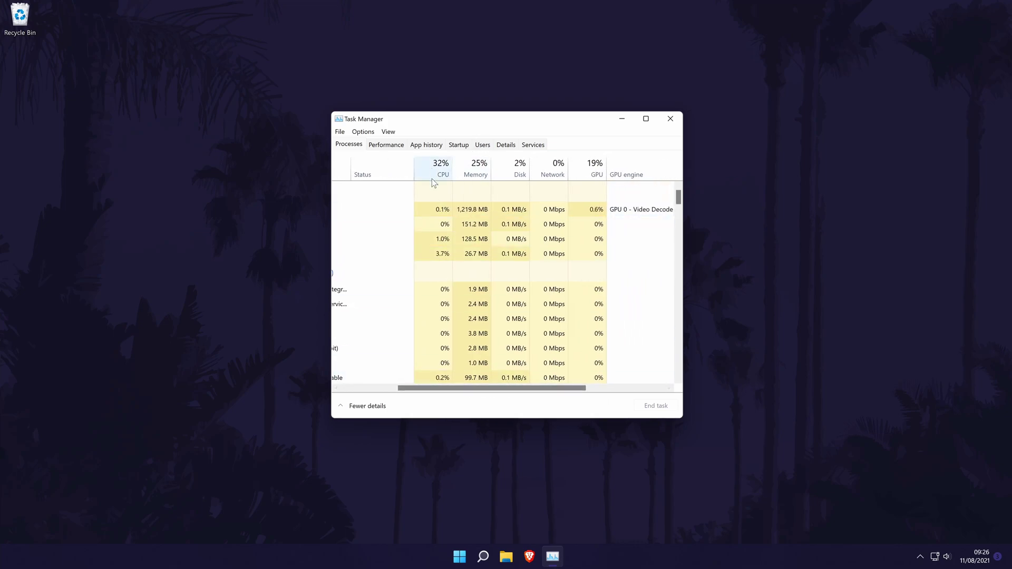
pyautogui.scroll(-5, 596, 265)
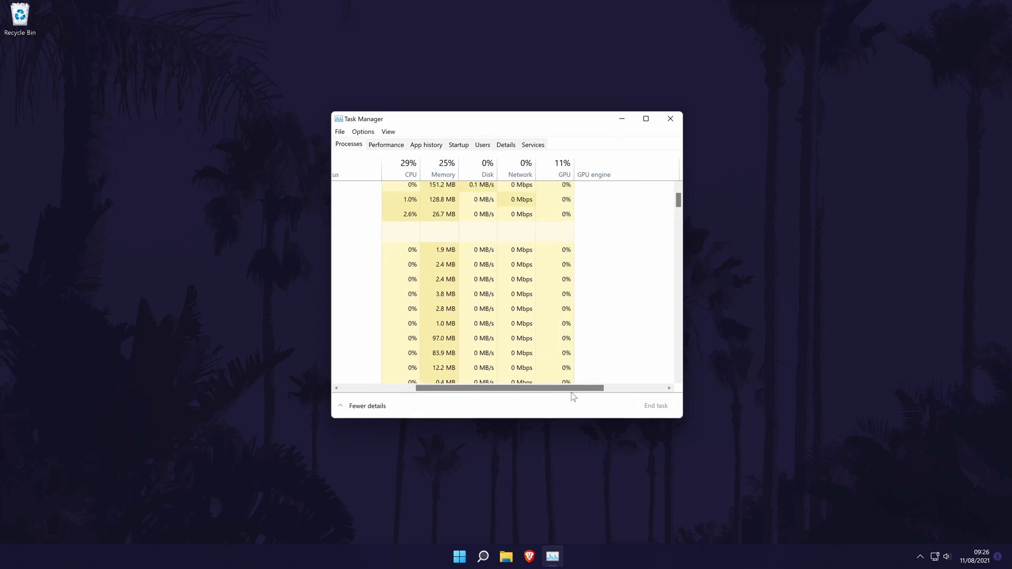
pyautogui.scroll(-5, 527, 259)
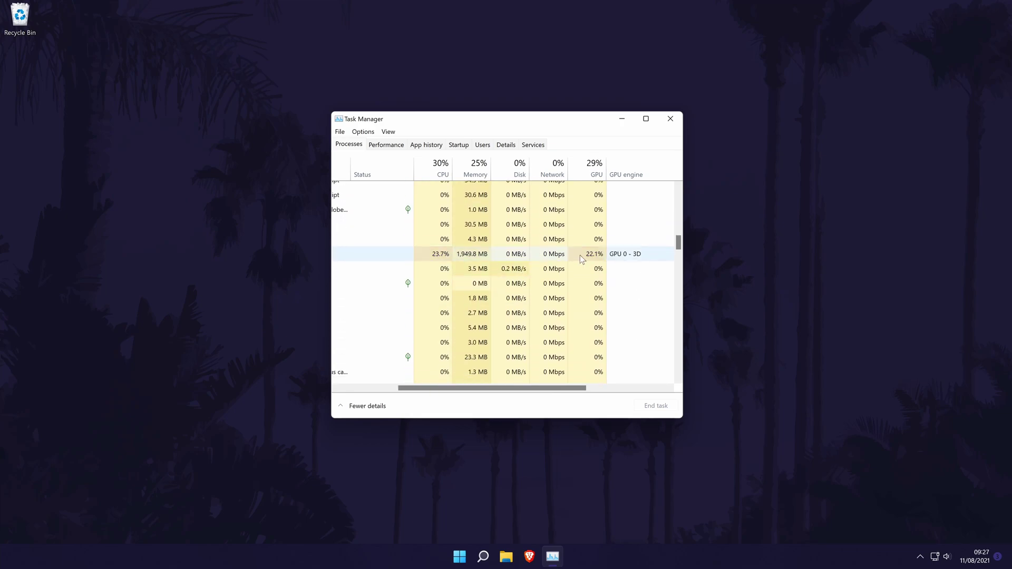
pyautogui.hscroll(-5, 369, 295)
pyautogui.scroll(-1, 396, 247)
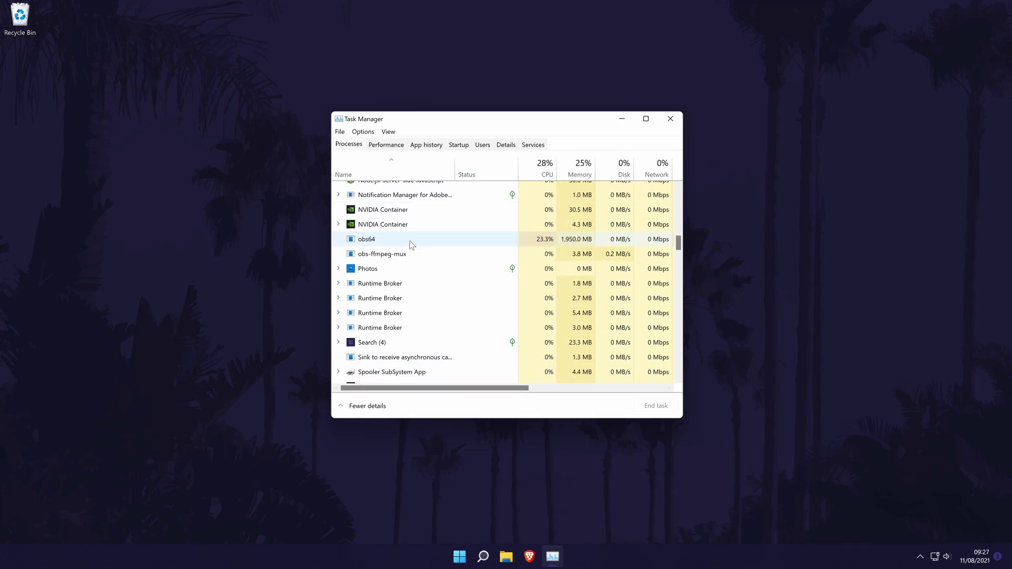
pyautogui.scroll(2, 404, 237)
pyautogui.moveTo(678, 238); pyautogui.dragTo(677, 192)
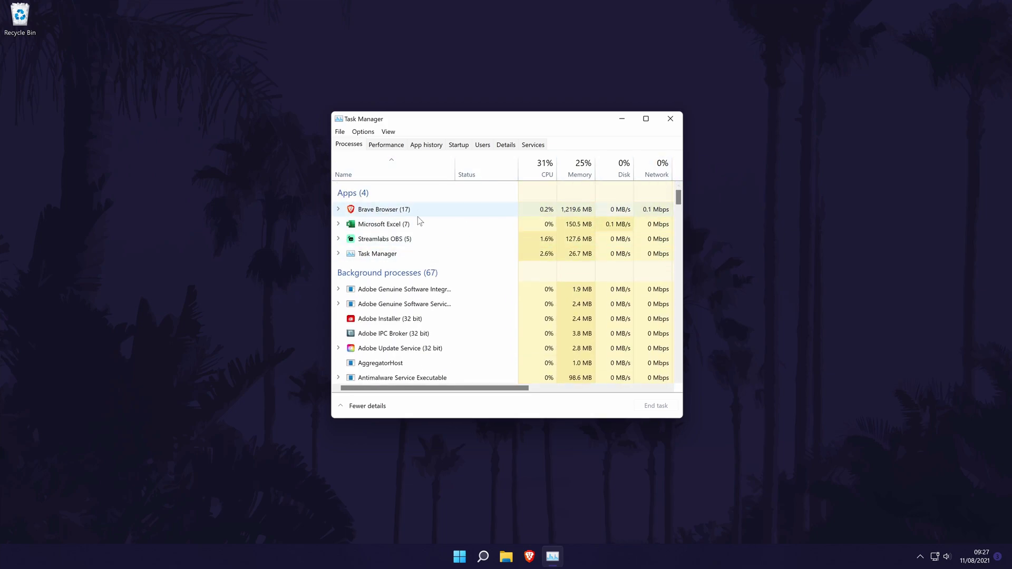
# Check the available actions for the Brave Browser process without ending it, and close Task Manager
pyautogui.rightClick(402, 214)
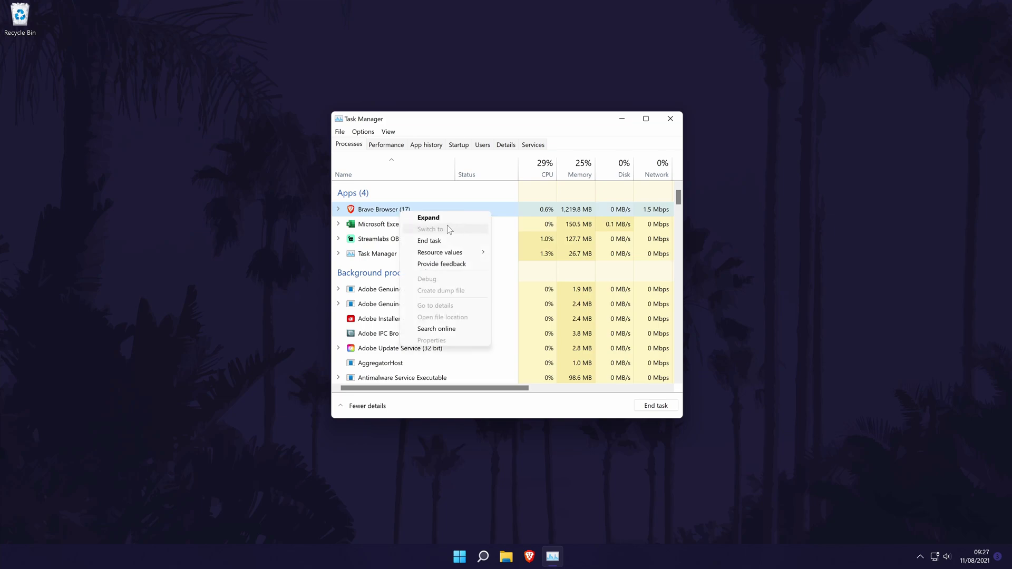
pyautogui.click(523, 212)
pyautogui.hotkey('alt', 'F4')
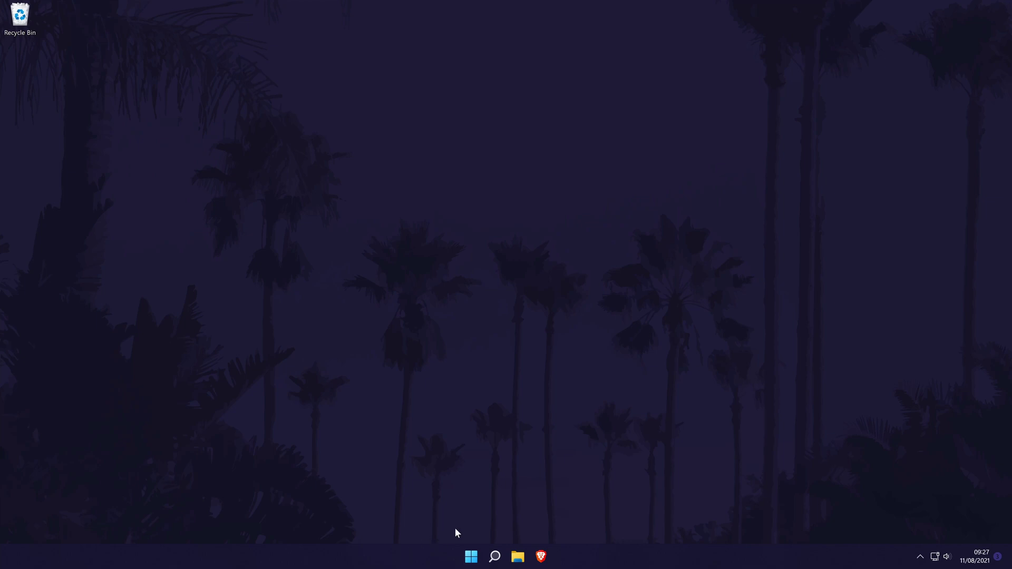
# Open Control Panel and go to Power Options under System and Security
pyautogui.click(494, 557)
pyautogui.write('control')
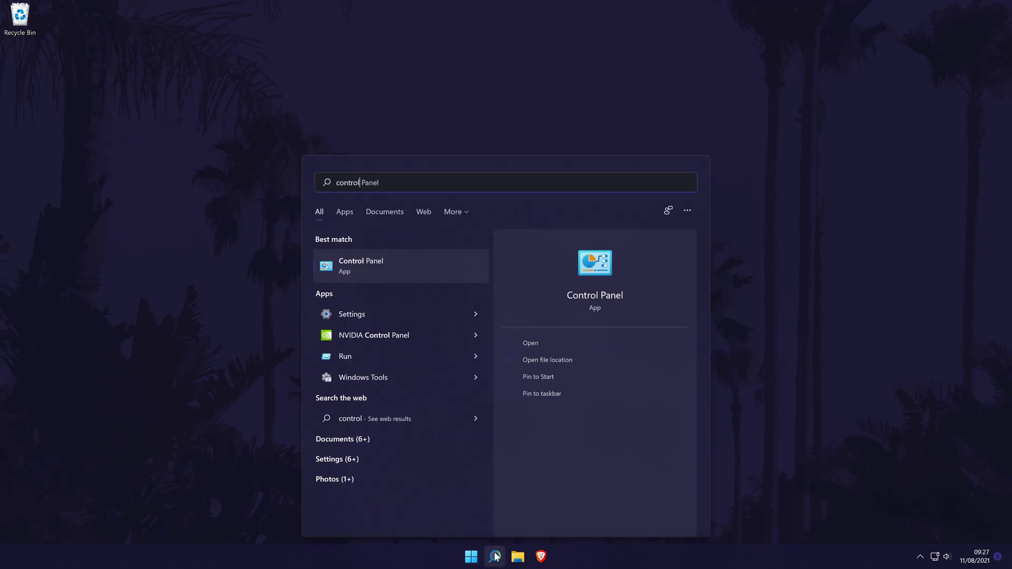
pyautogui.click(375, 264)
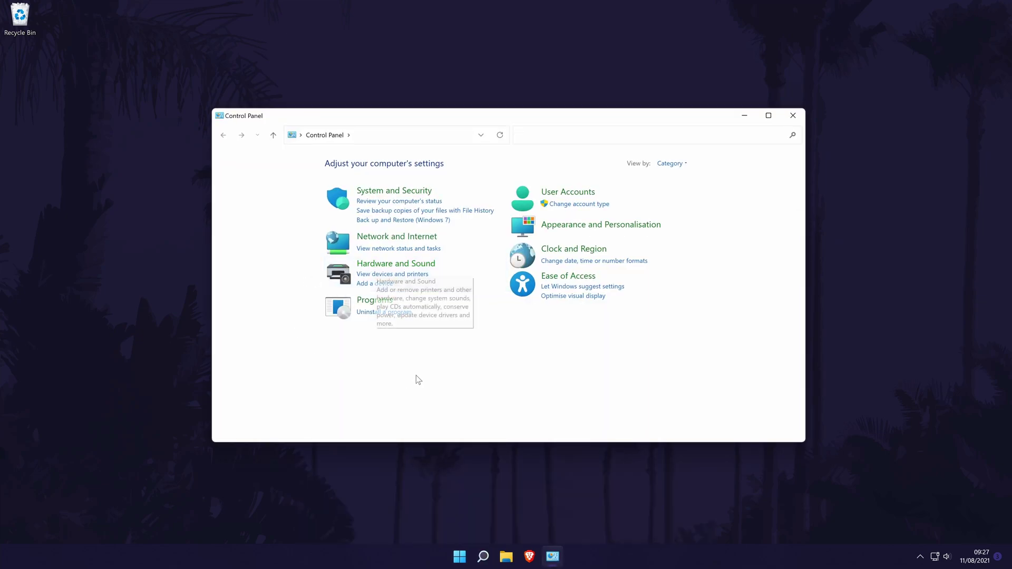
pyautogui.click(396, 192)
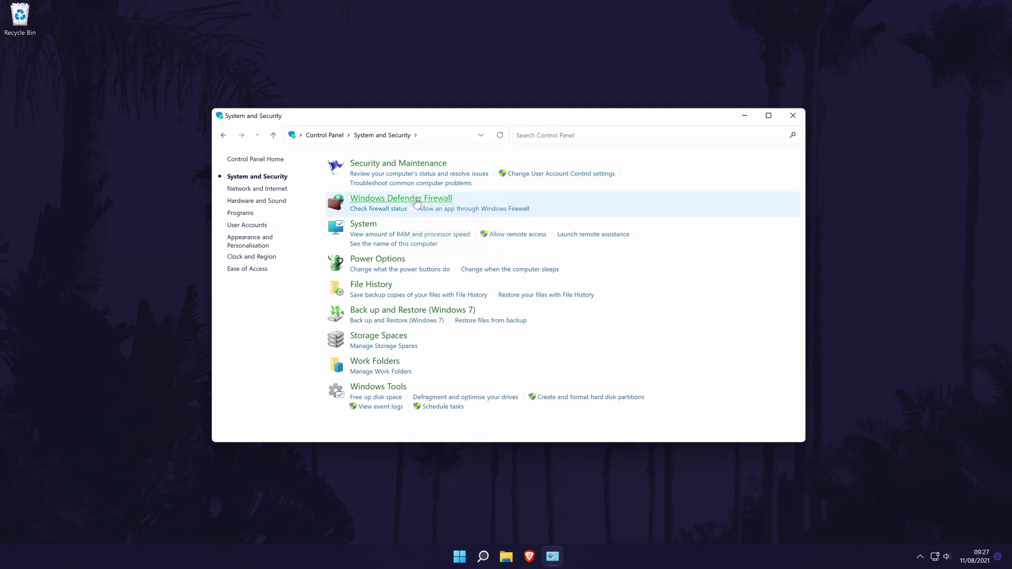
pyautogui.click(386, 261)
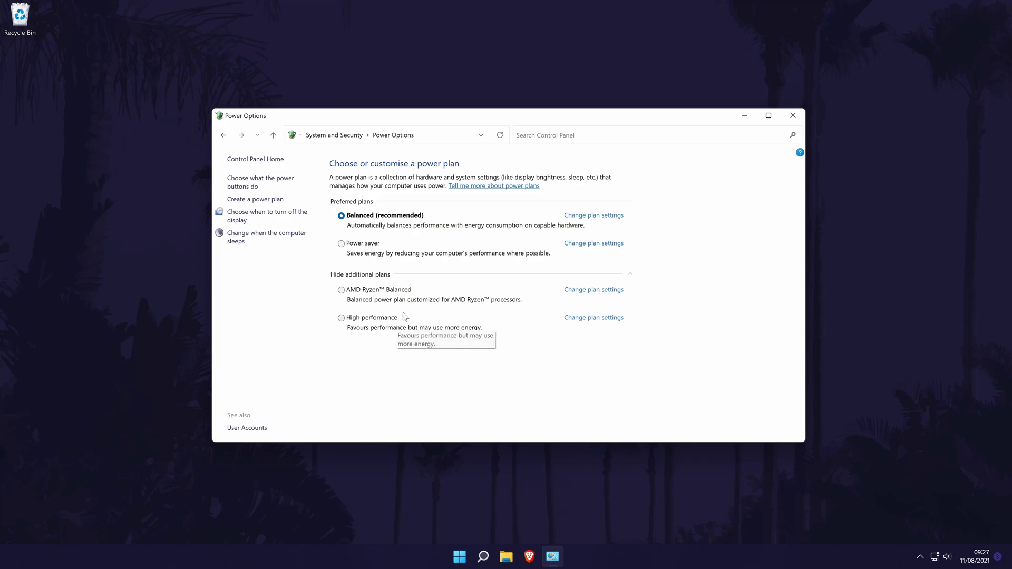
# Select the High performance power plan from the additional plans
pyautogui.click(629, 274)
pyautogui.click(630, 277)
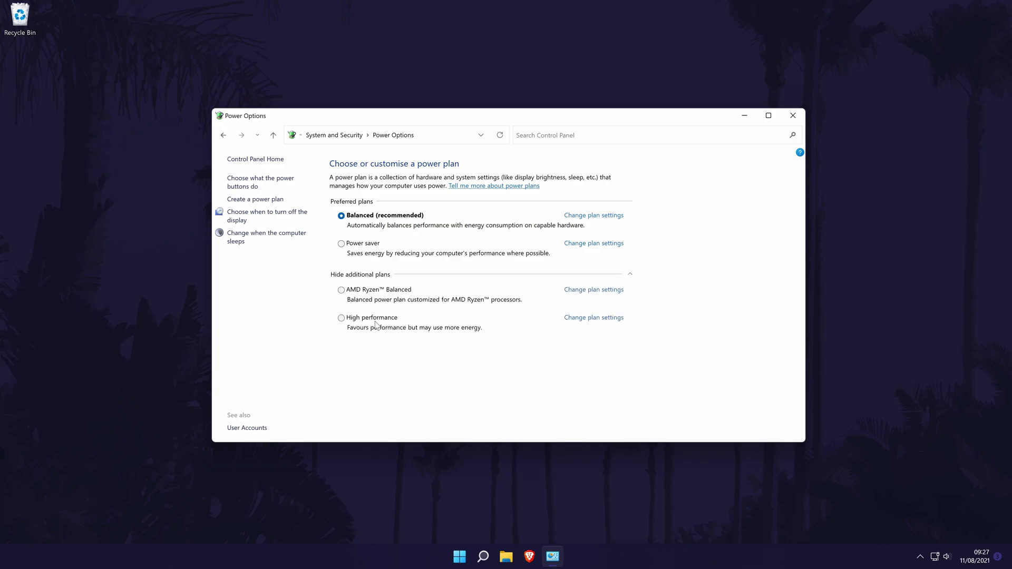
pyautogui.click(345, 319)
# Open the settings for what the power buttons do and unlock the currently unavailable shut-down settings
pyautogui.click(271, 185)
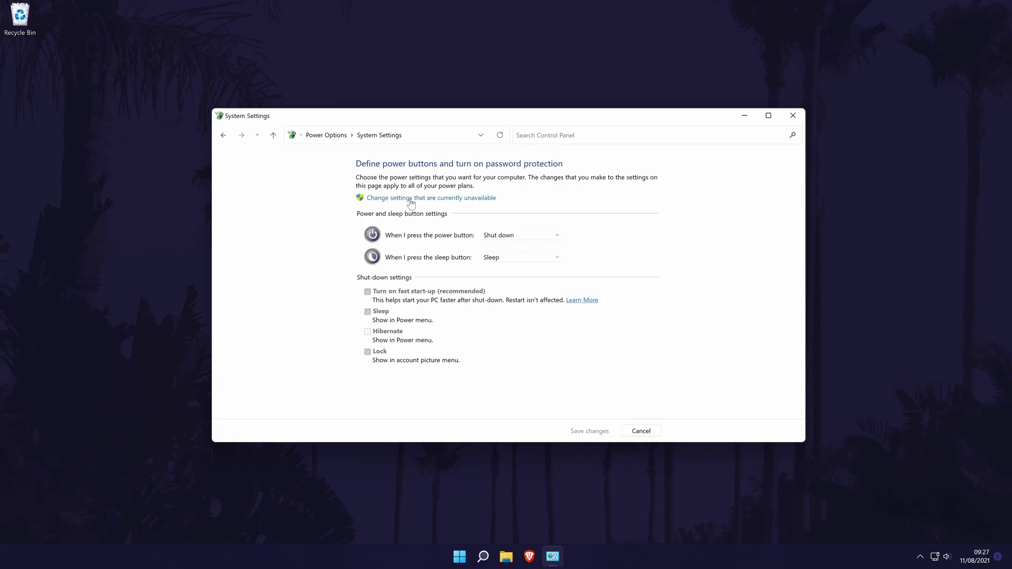
pyautogui.click(462, 198)
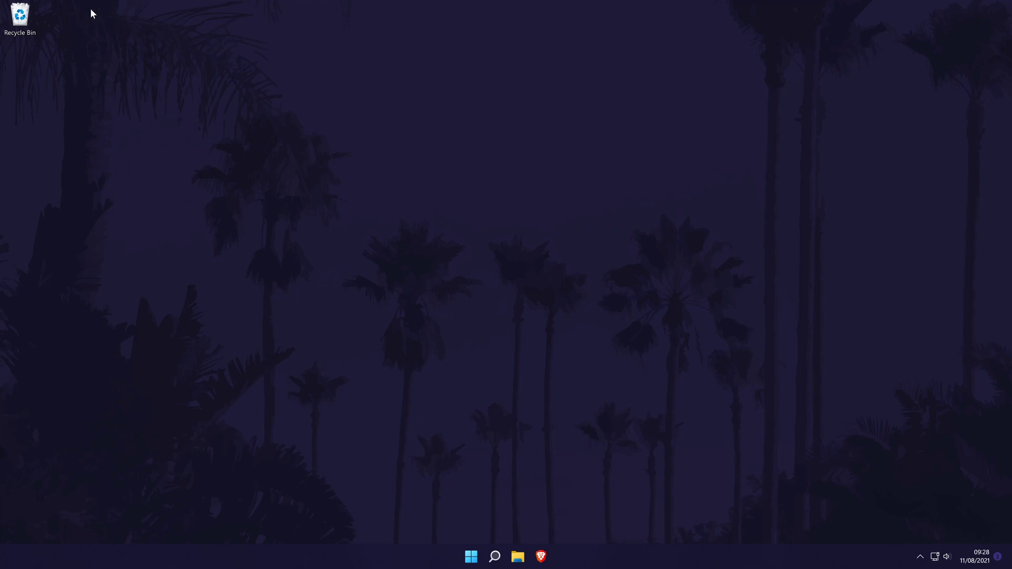
# Check the desktop Recycle Bin's available actions, including the option to empty it, without running any
pyautogui.rightClick(27, 22)
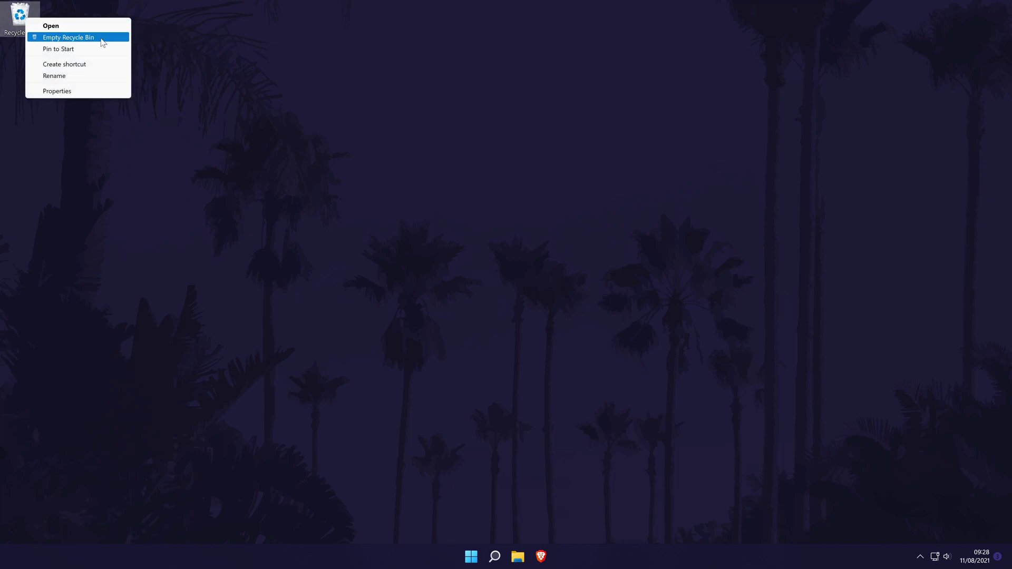
pyautogui.click(561, 500)
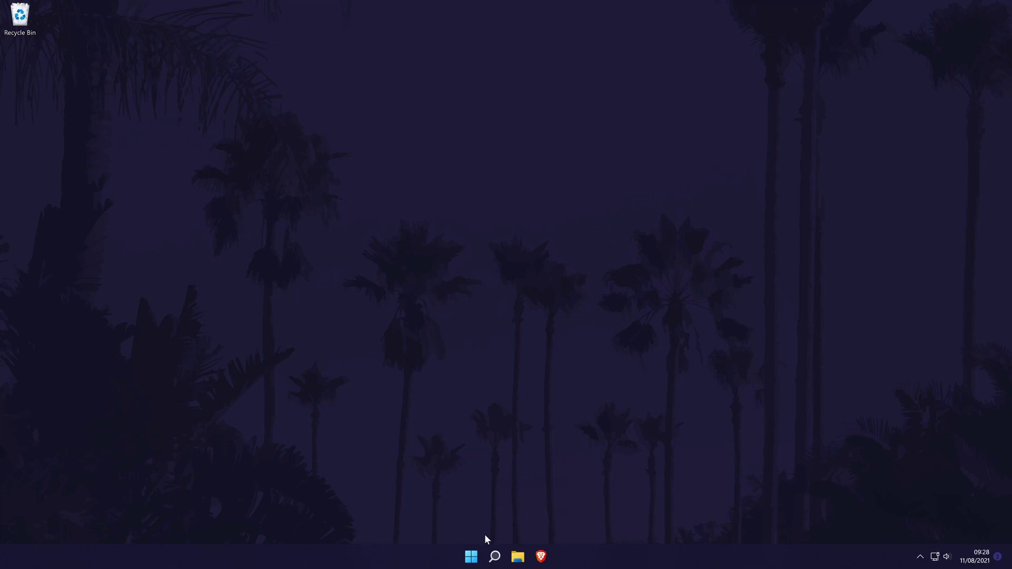
# Open the Apps & features page in Windows Settings to review the installed apps
pyautogui.click(490, 556)
pyautogui.write('settings')
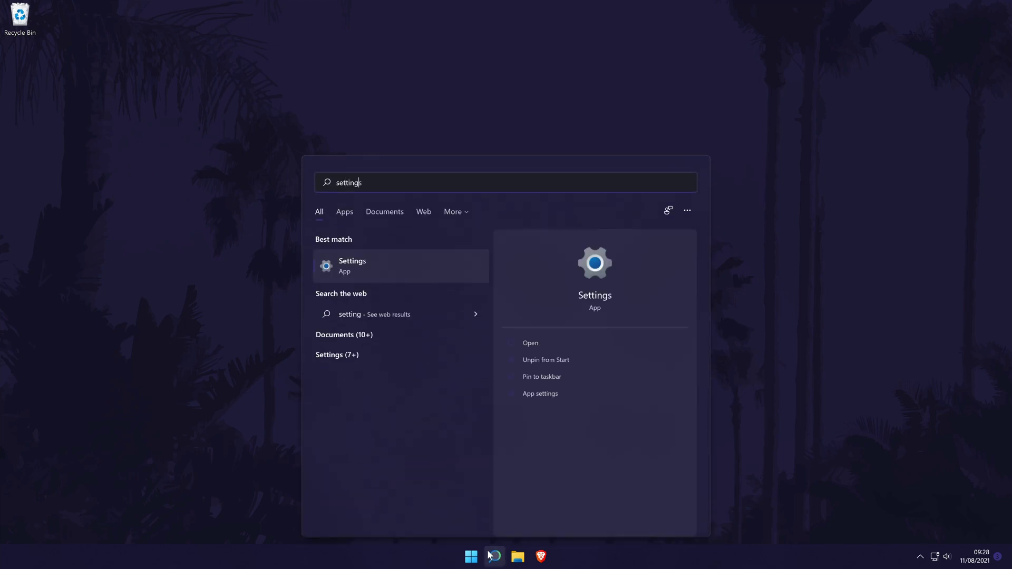
pyautogui.press('Return')
pyautogui.click(275, 252)
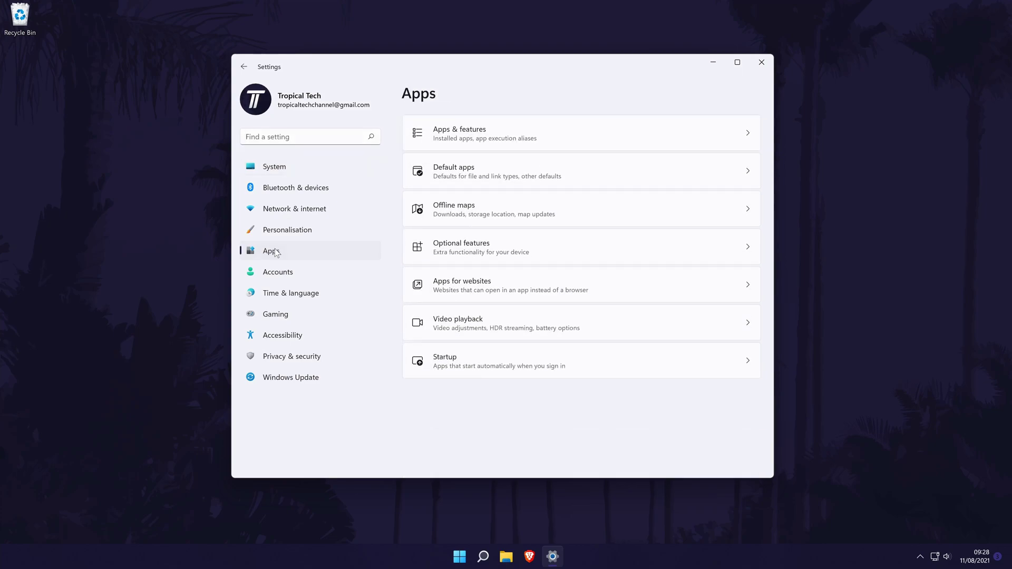
pyautogui.click(459, 132)
pyautogui.click(747, 359)
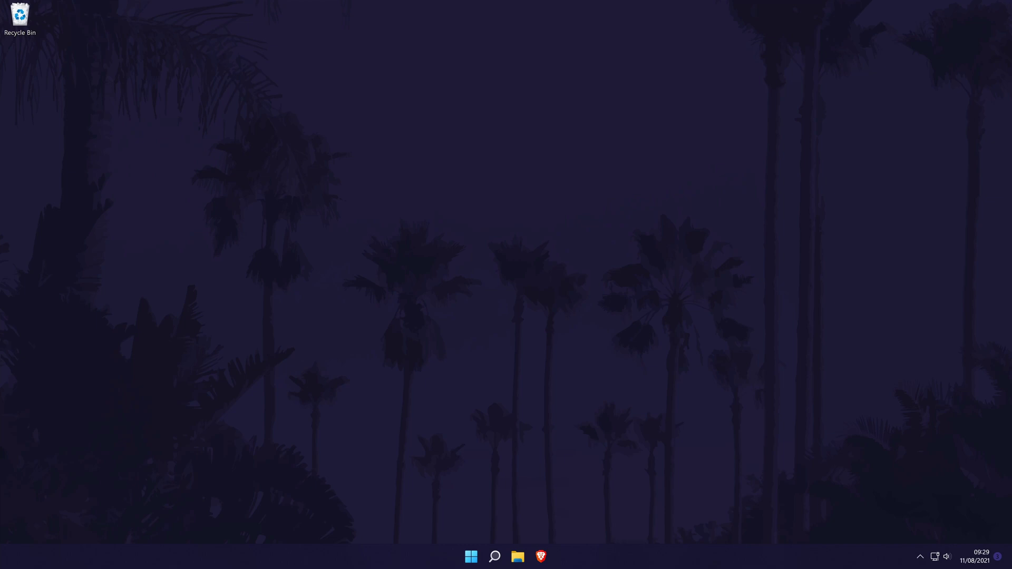
# Open Task Manager's detailed process list and bring up the priority options for the first brave.exe process
pyautogui.rightClick(470, 556)
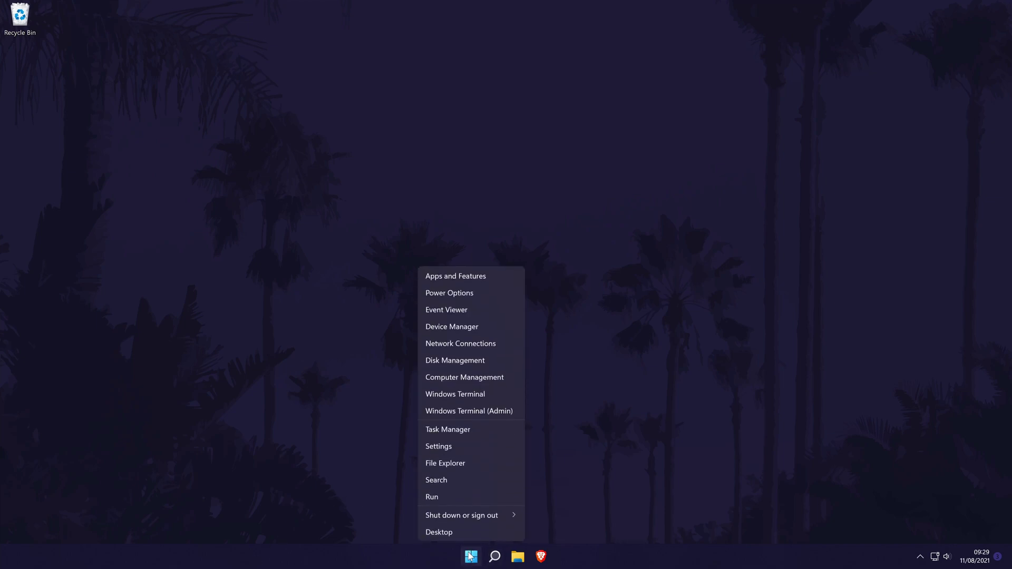
pyautogui.click(476, 432)
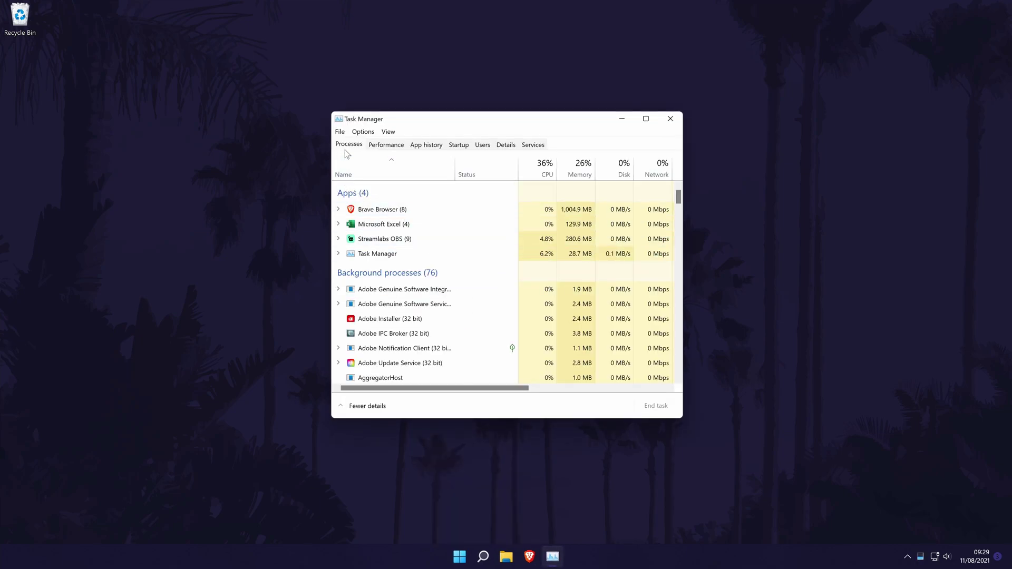
pyautogui.click(506, 144)
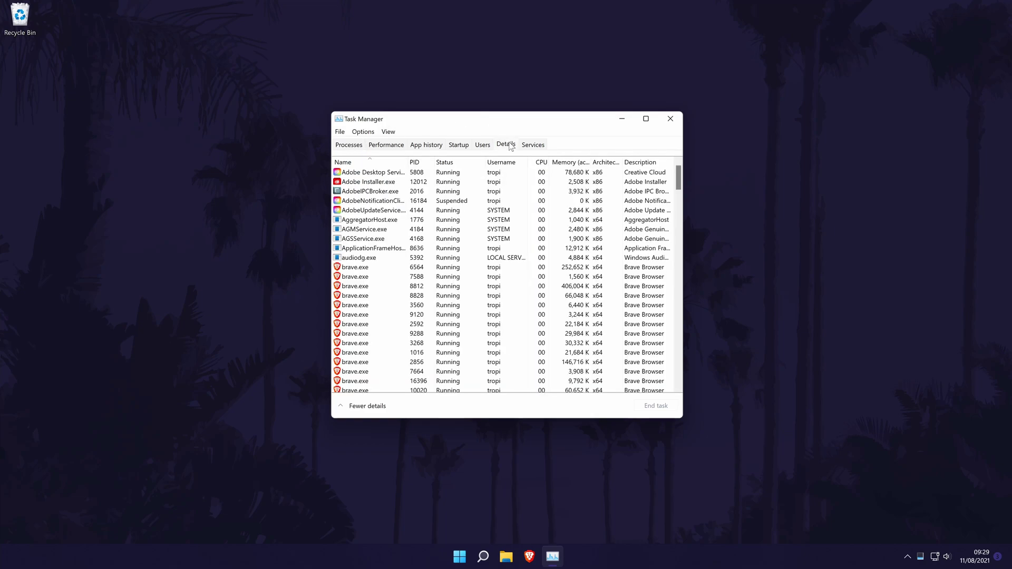
pyautogui.rightClick(356, 267)
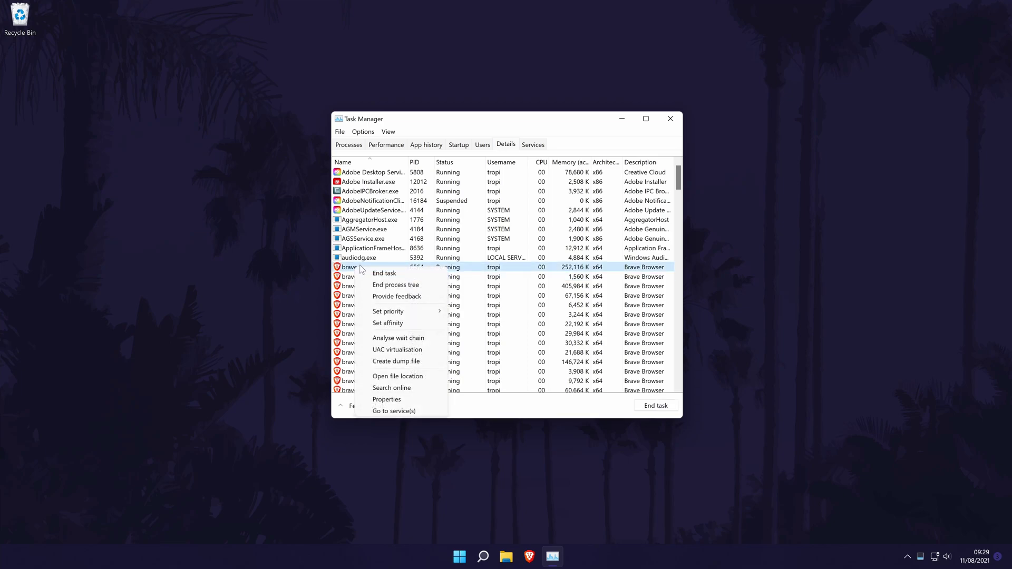
pyautogui.moveTo(421, 313)
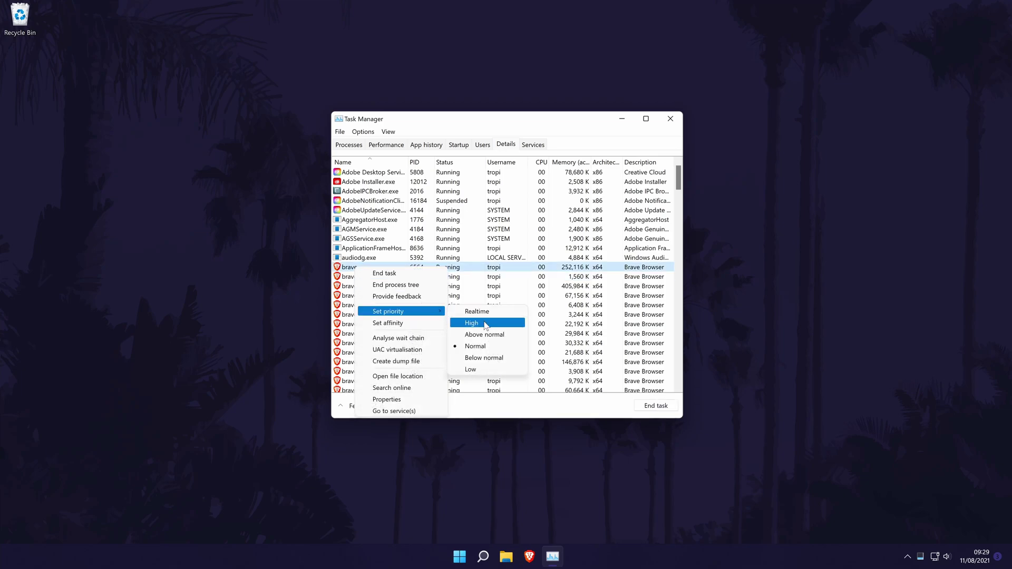